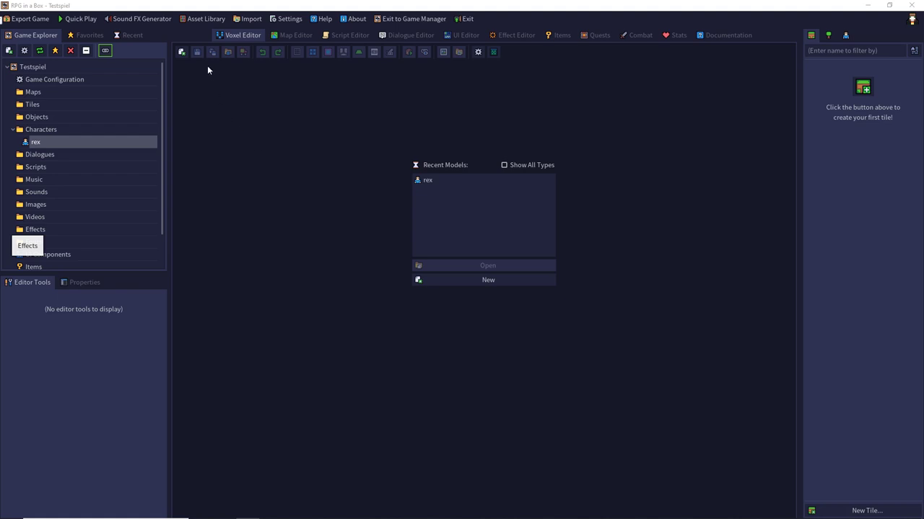
Create a new passable tile named 'sand' and open it for voxel editing
click(182, 52)
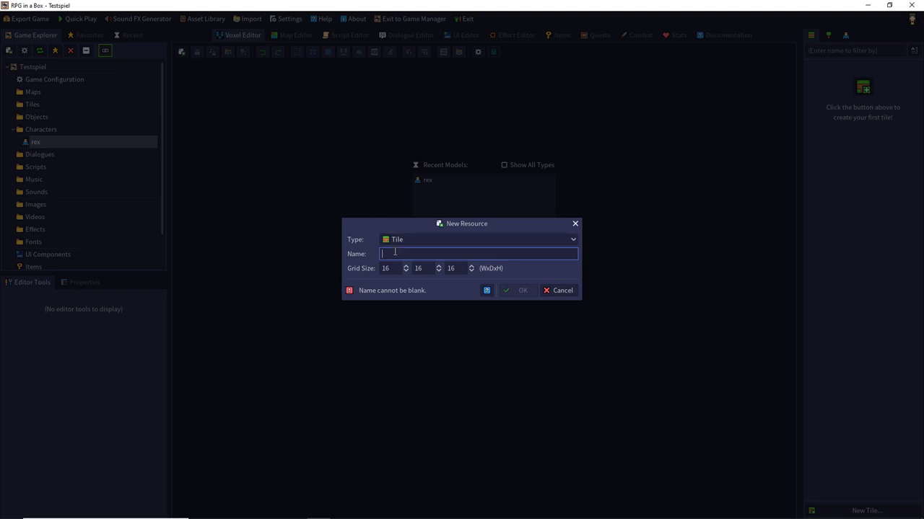
click(451, 269)
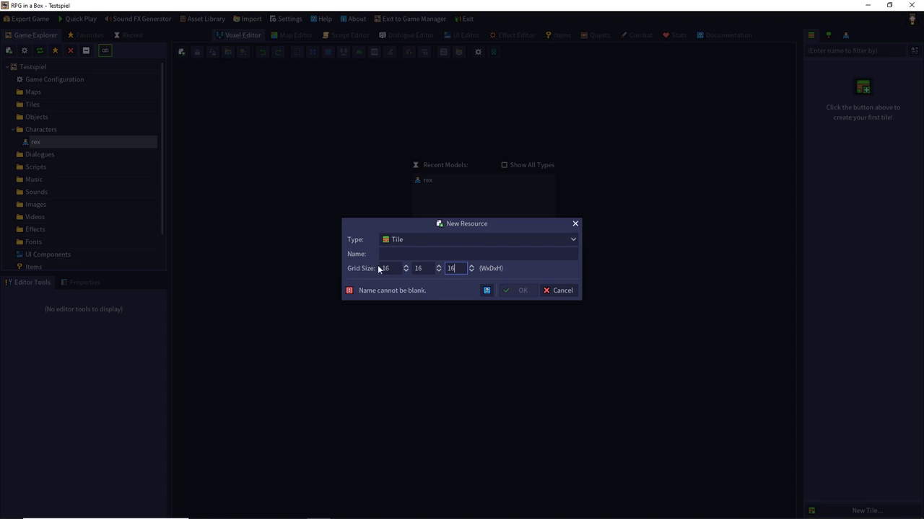
click(397, 253)
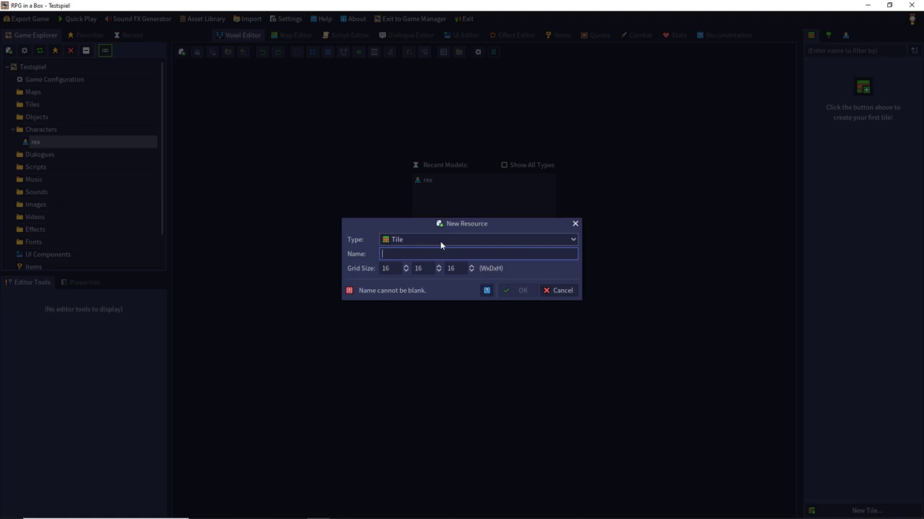
text(sand)
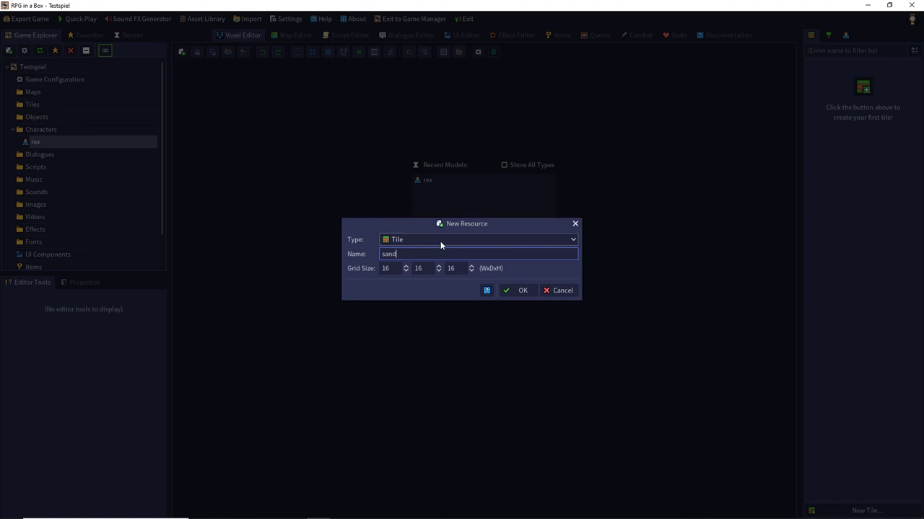
key(Return)
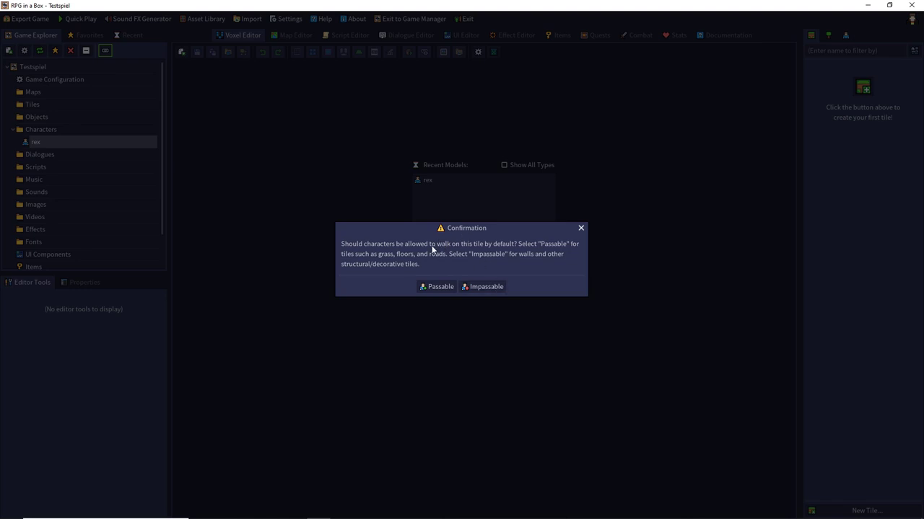
click(432, 287)
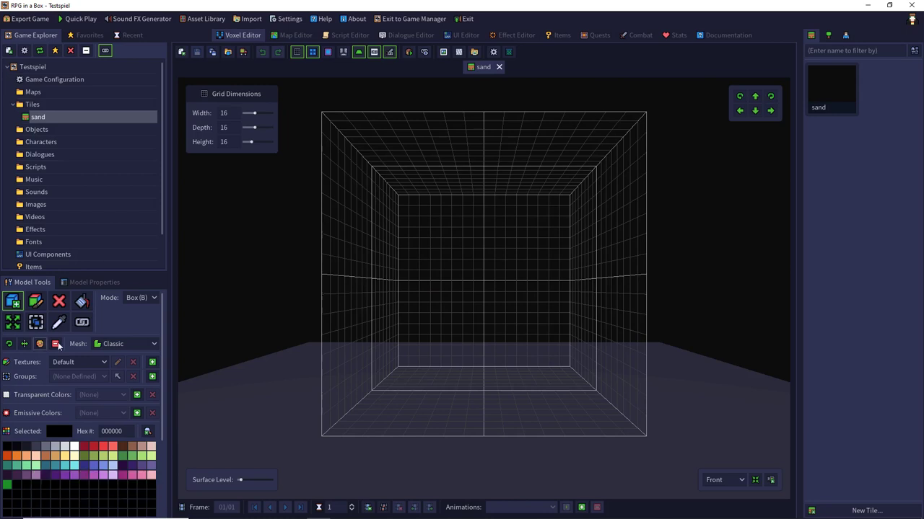
Draw a one-voxel-high light yellow (ffe482) floor across the grid and select its hex value
click(65, 456)
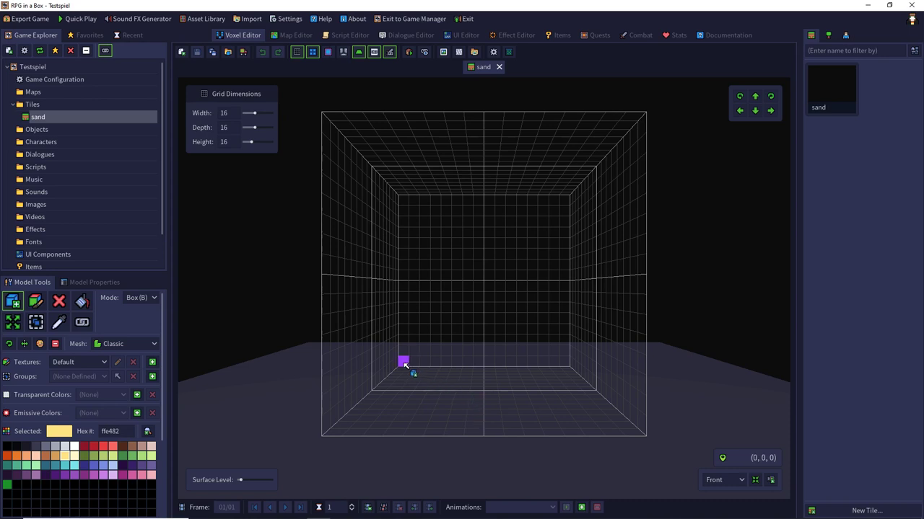
mouse_move(404, 361)
mouse_down()
mouse_move(495, 404)
mouse_move(605, 421)
mouse_move(645, 437)
mouse_move(643, 445)
mouse_up()
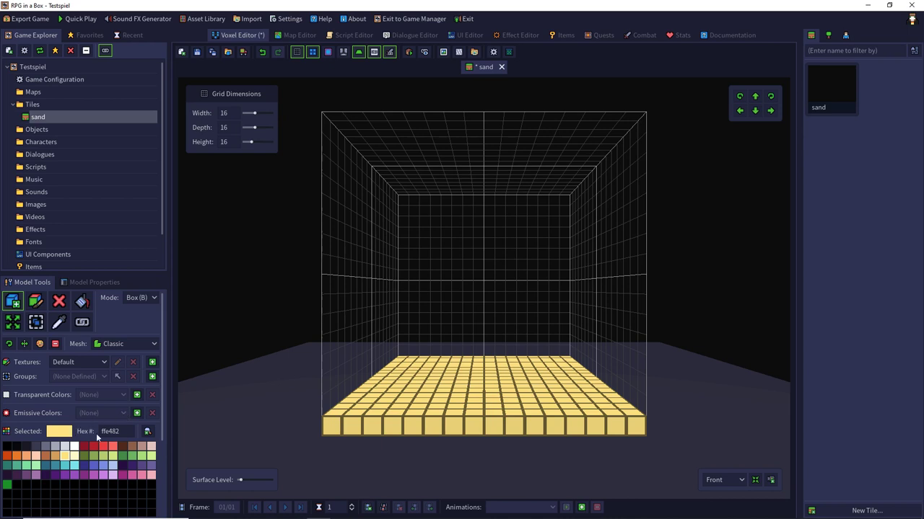
drag(120, 432, 101, 433)
key(ctrl+c)
Add a deeper yellow f3d66a to an empty palette slot, starting from pasted ffe482
right_click(11, 498)
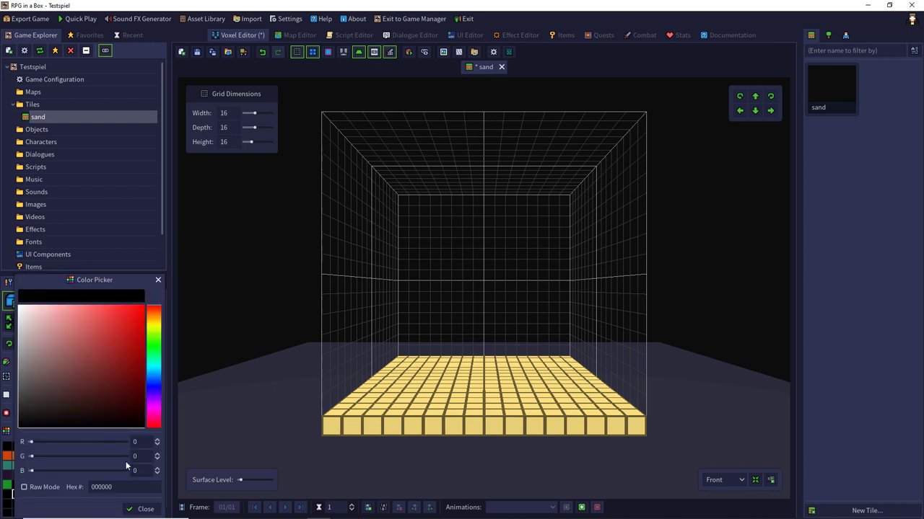
click(138, 509)
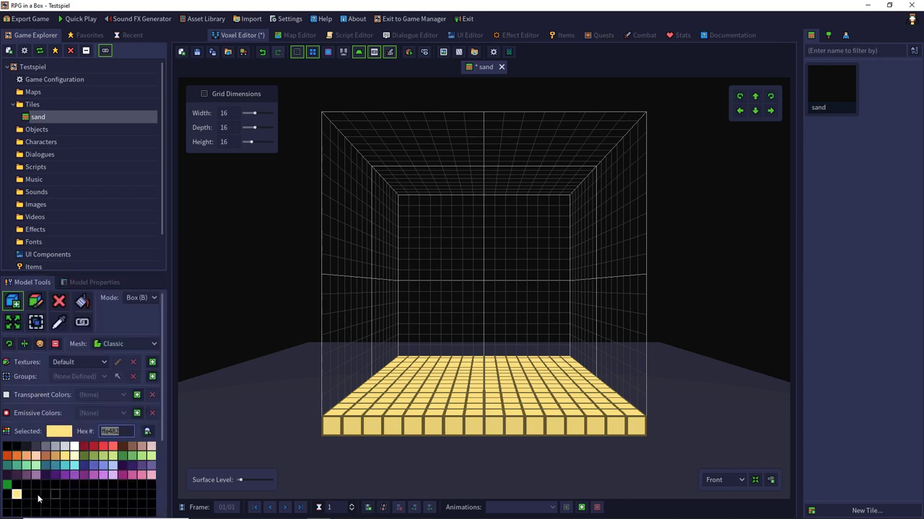
right_click(7, 496)
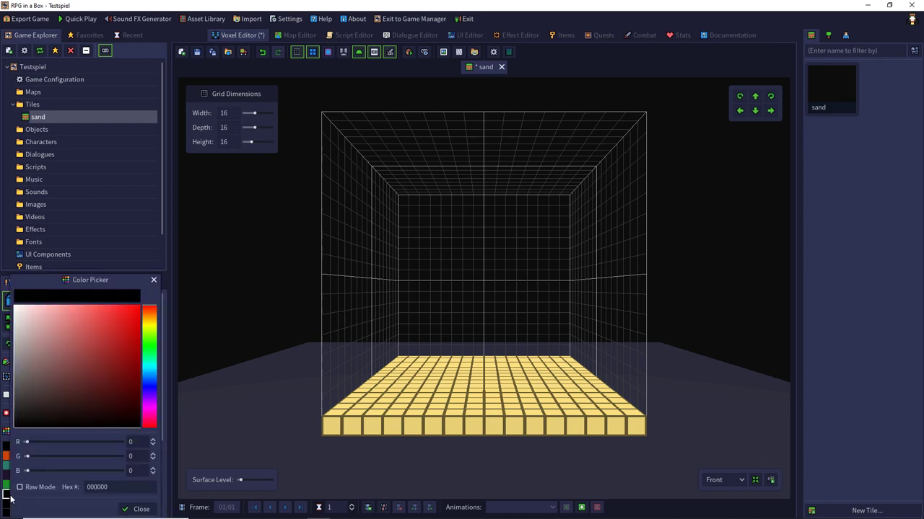
double_click(97, 487)
key(ctrl+v)
key(Return)
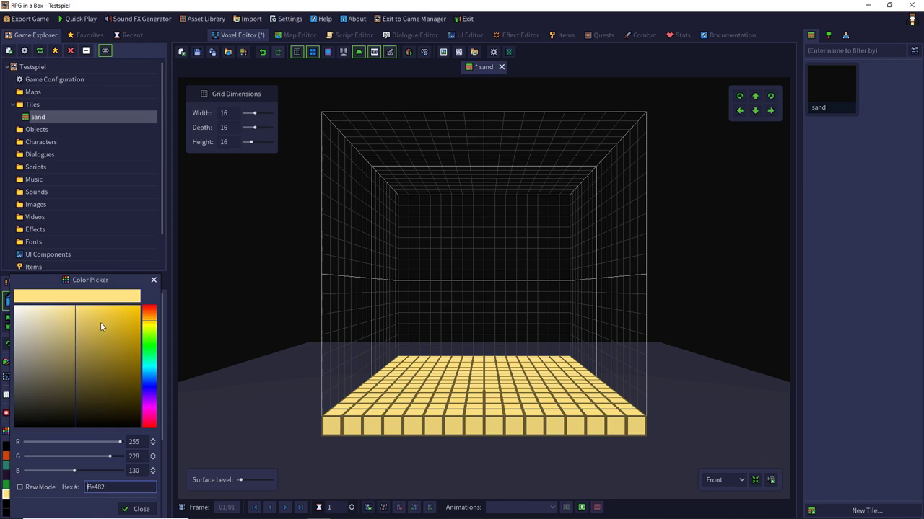
drag(82, 310, 88, 316)
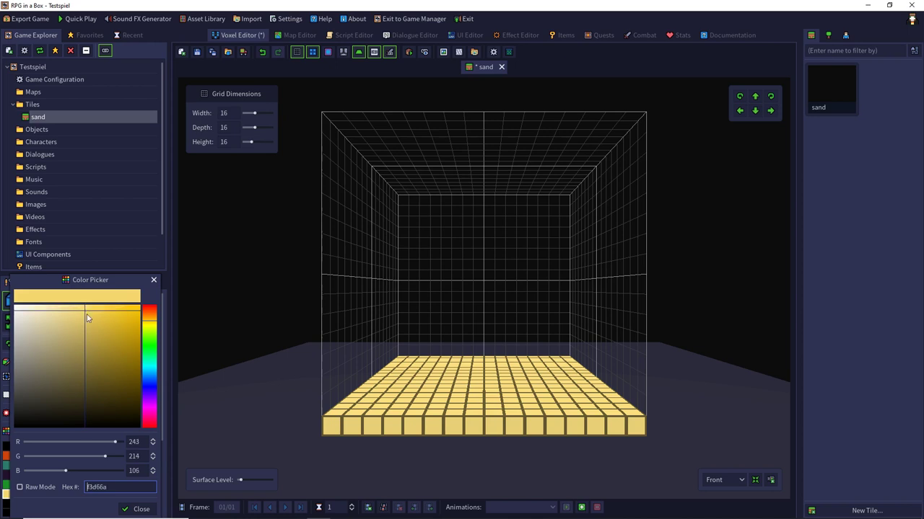
click(137, 509)
Add a pale cream f6e5a7 swatch to the next empty palette slot
double_click(27, 498)
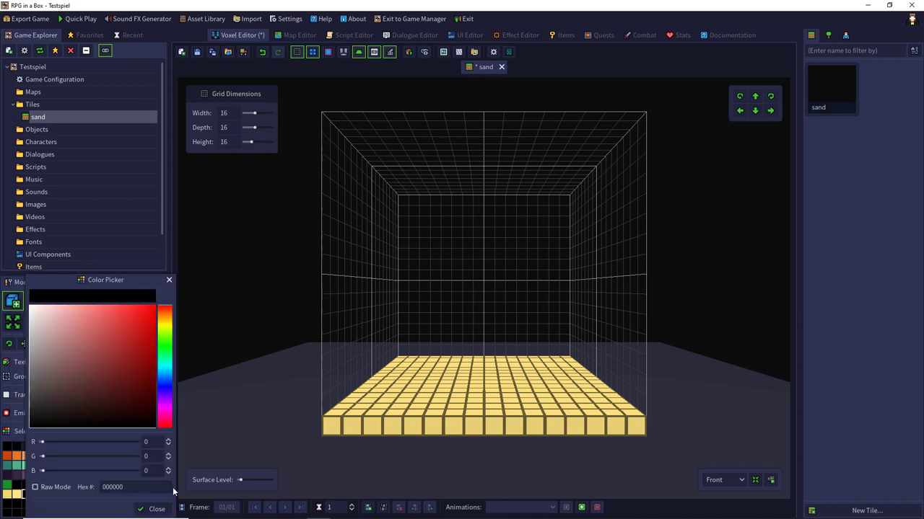
click(112, 488)
key(ctrl+a)
key(ctrl+v)
key(Return)
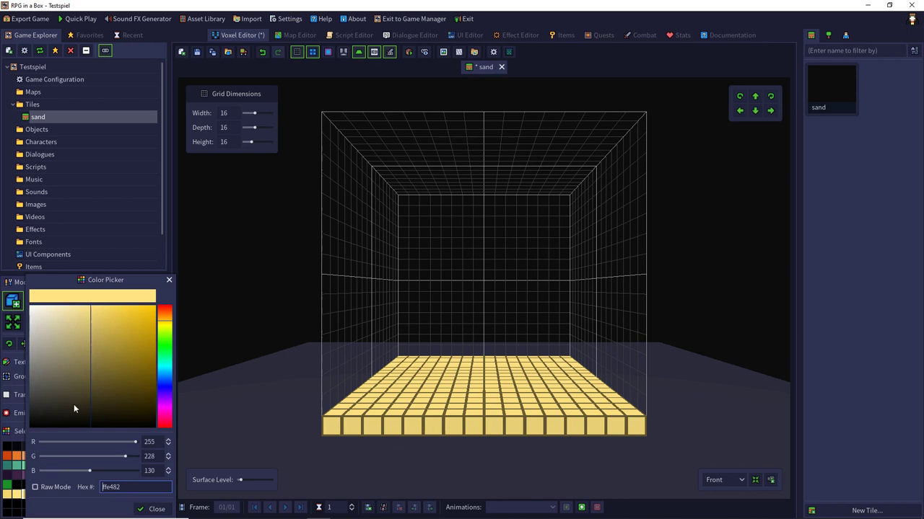
drag(92, 312, 70, 313)
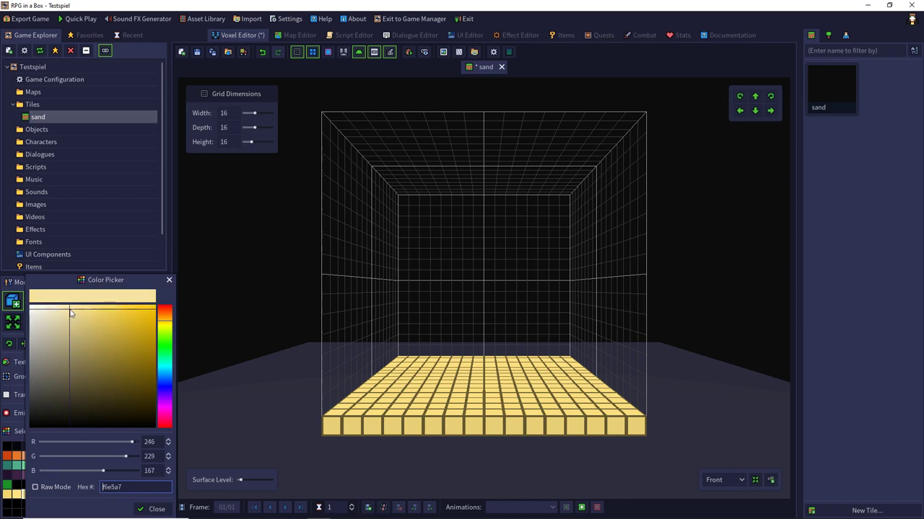
click(152, 508)
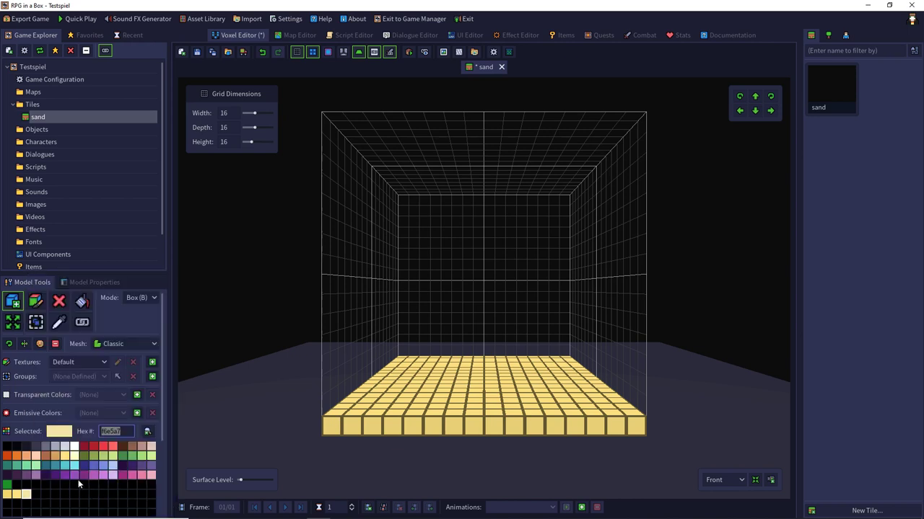
click(7, 495)
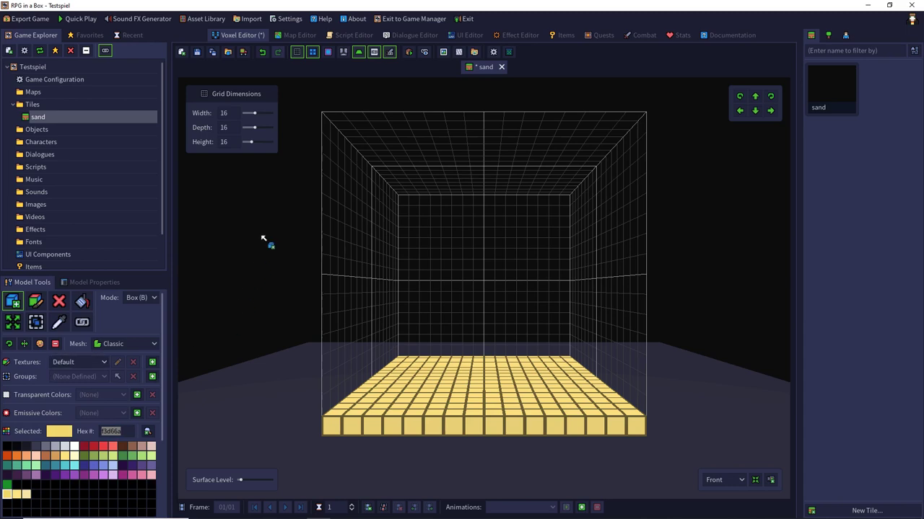
Set up the paint tool in single-voxel mode with the pale cream f6e5a7 colour
right_drag(264, 241, 264, 313)
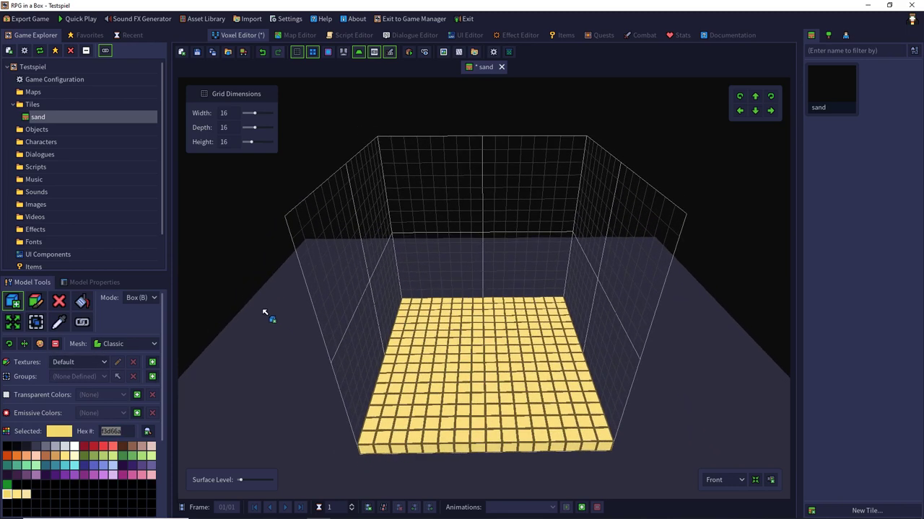
click(36, 301)
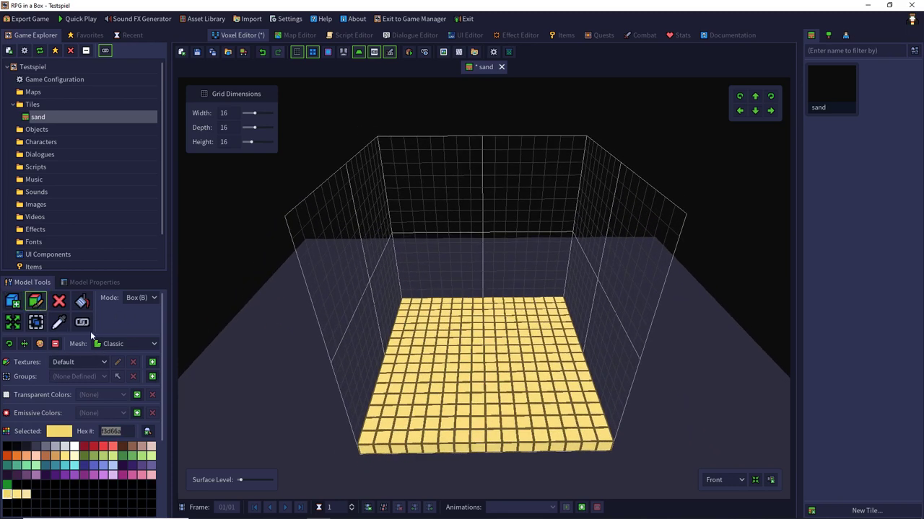
click(145, 299)
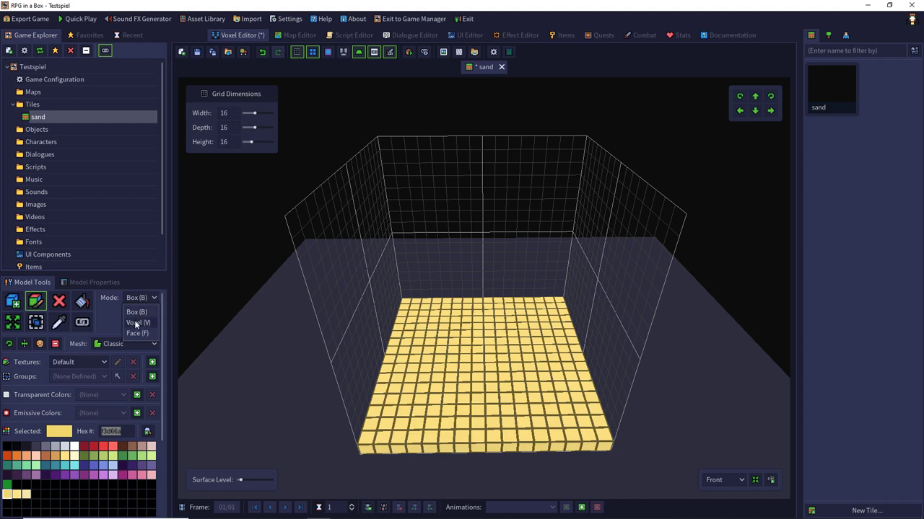
click(136, 325)
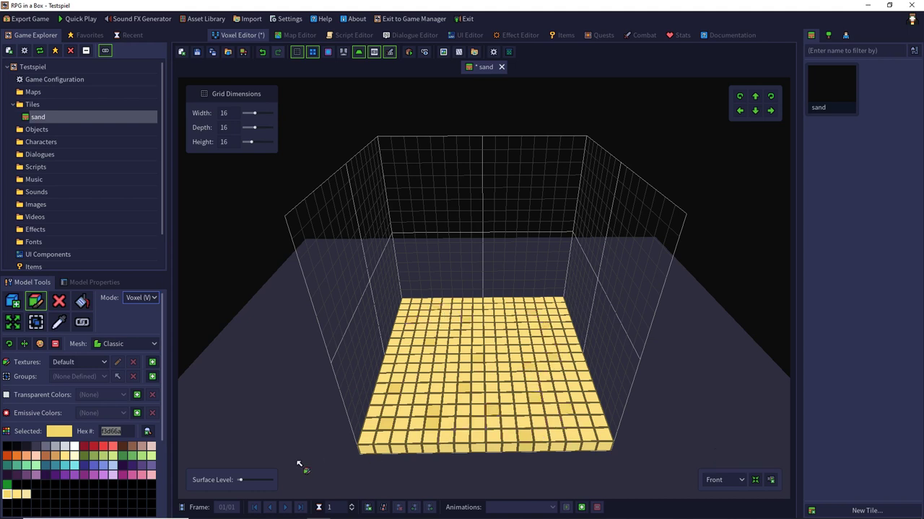
click(26, 495)
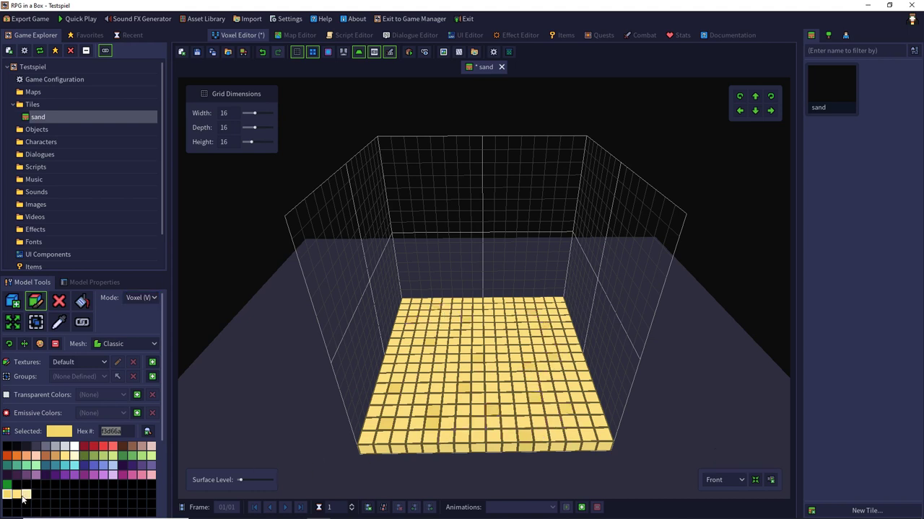
Repaint twelve scattered floor voxels in pale cream to speckle the sand
click(414, 436)
click(418, 410)
click(425, 378)
click(400, 367)
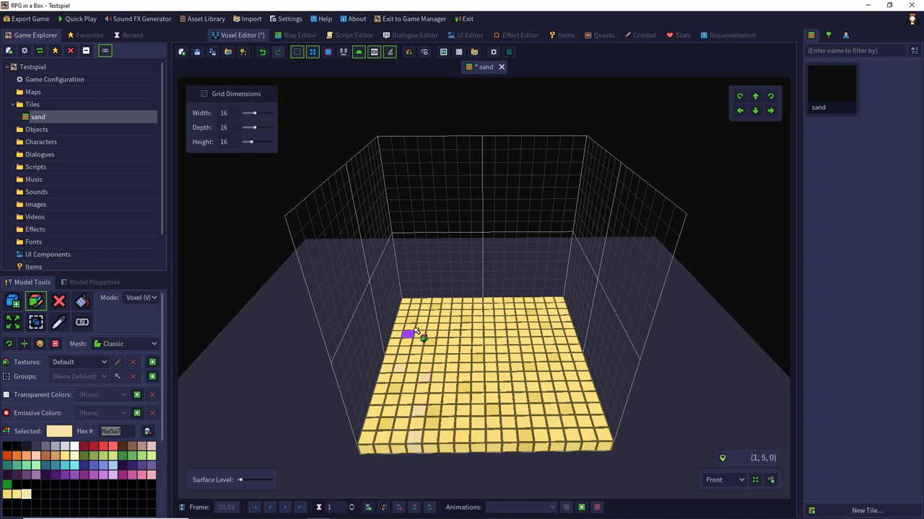
click(416, 331)
click(417, 306)
click(458, 306)
click(490, 306)
click(477, 386)
click(463, 424)
click(556, 436)
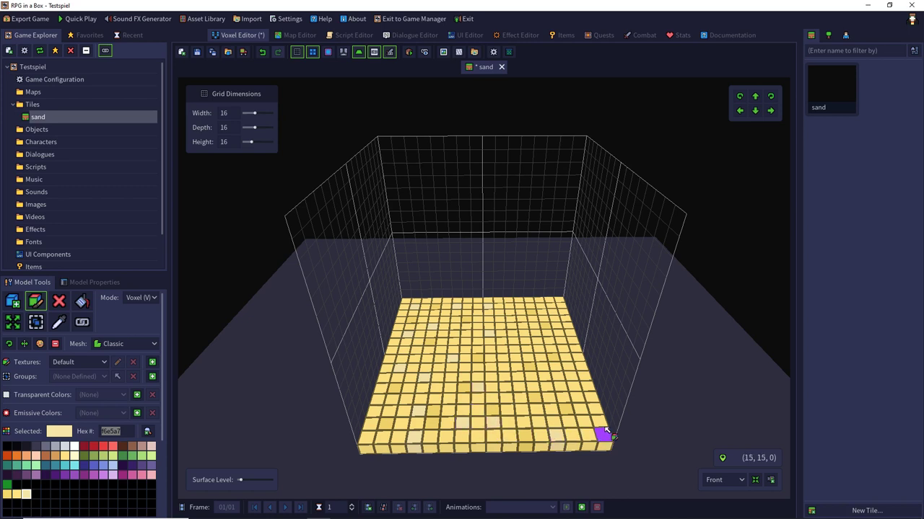
click(508, 370)
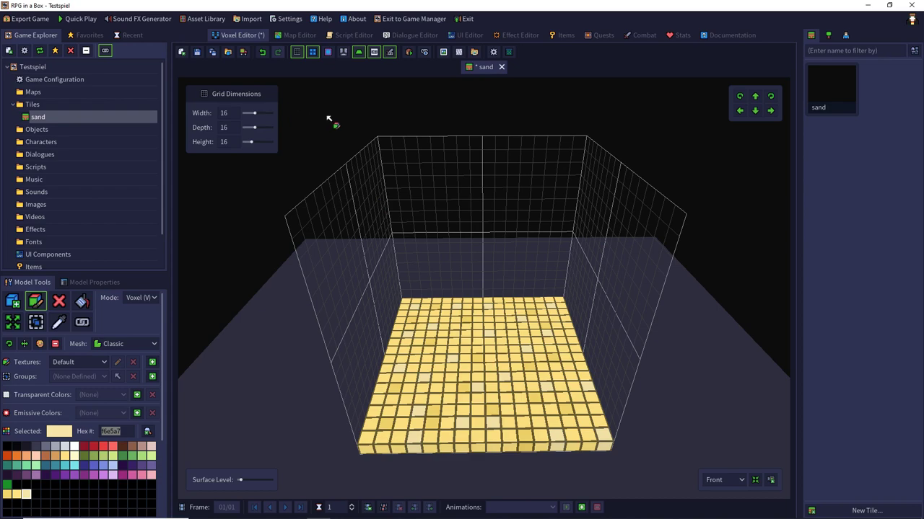
Save the sand tile, inspect its game mesh preview from a low angle, then resume editing
click(198, 52)
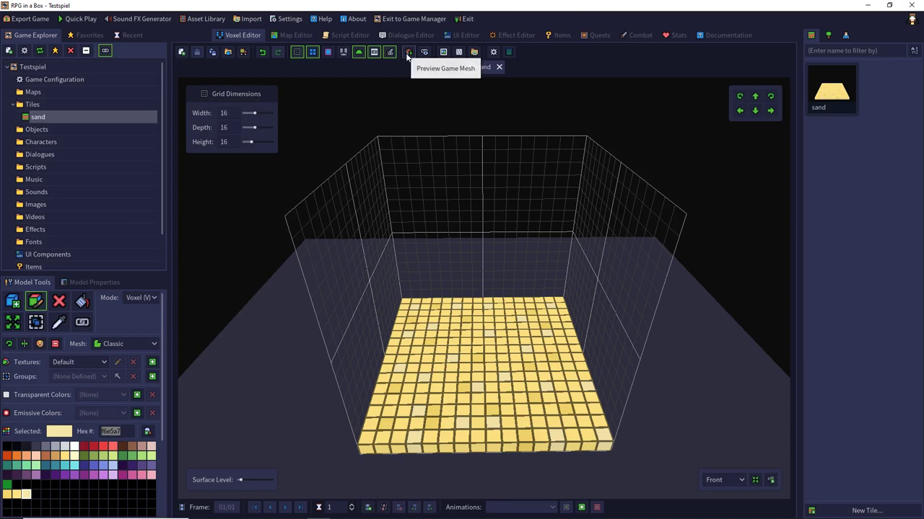
click(407, 53)
right_drag(522, 319, 526, 242)
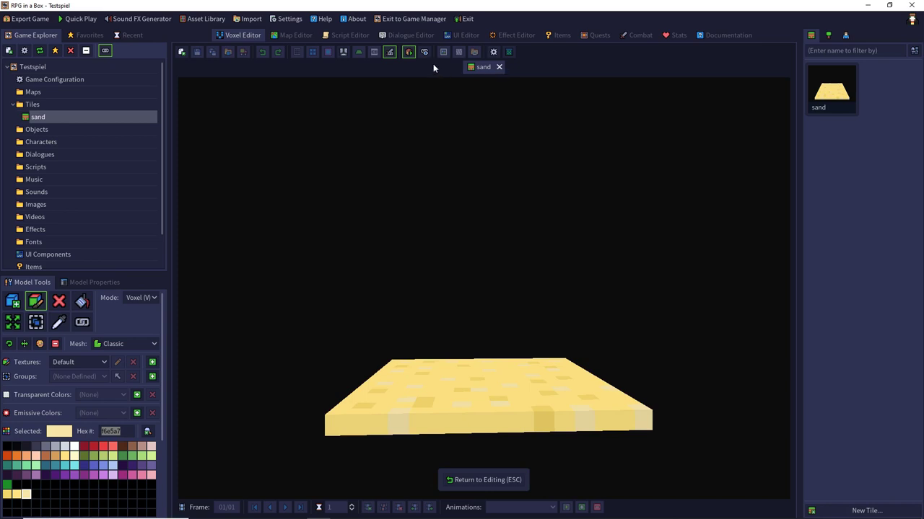
click(409, 52)
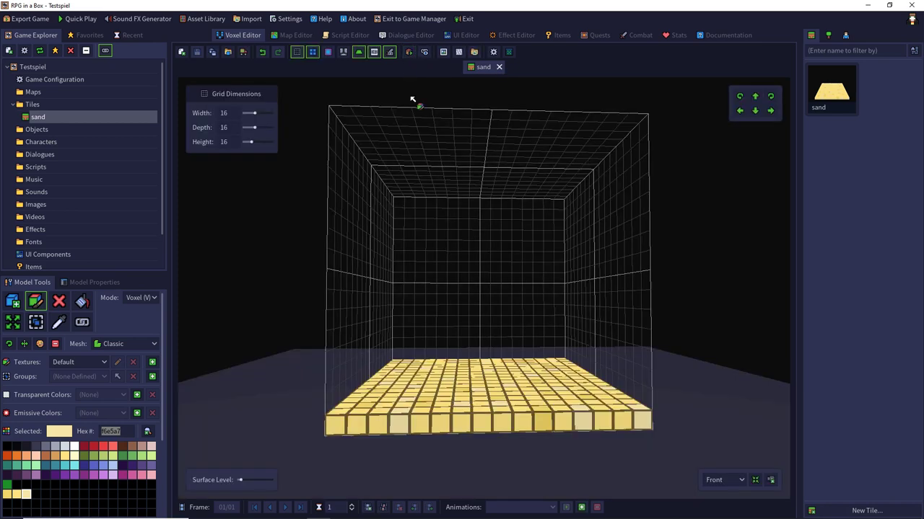
Switch the tile's Mesh type to Marching Cubes and save it
click(140, 346)
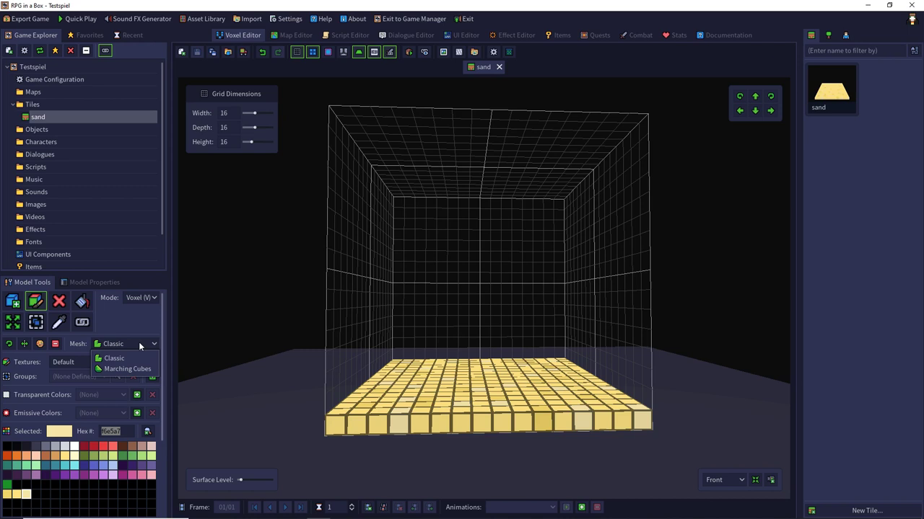
click(108, 371)
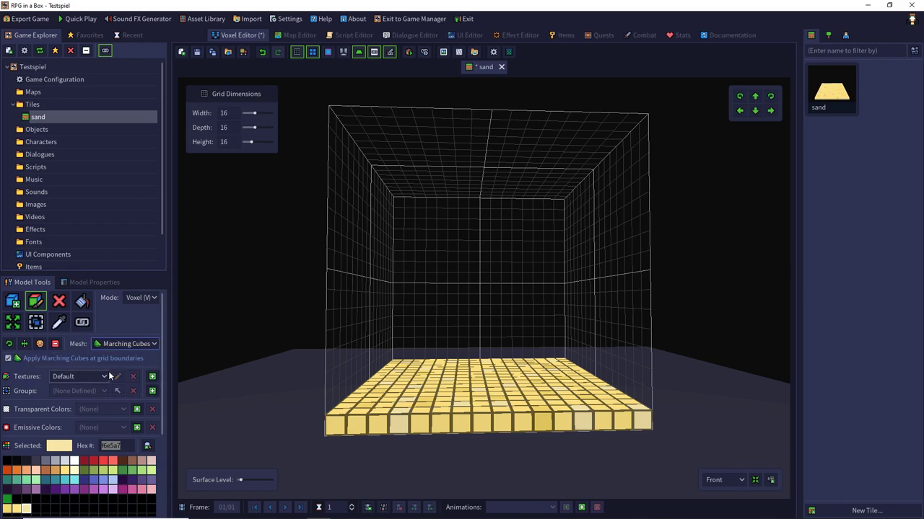
click(182, 52)
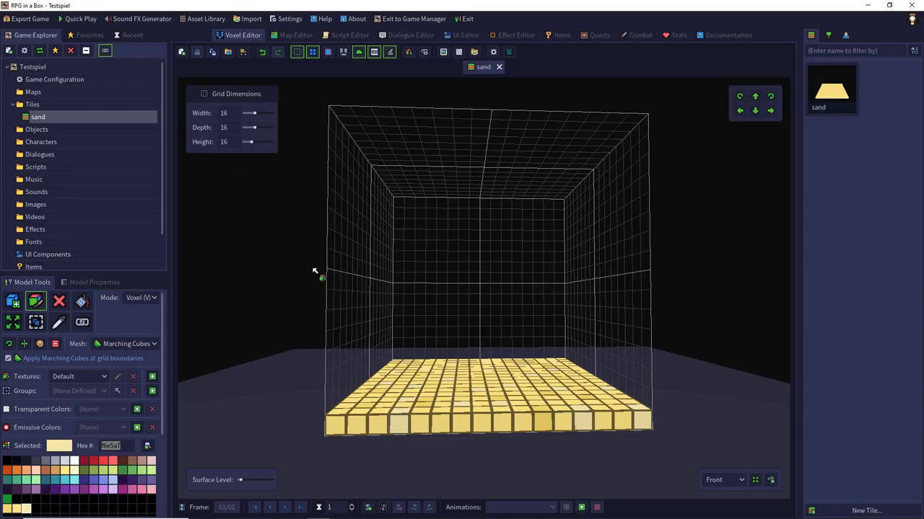
Preview the marching-cubes game mesh, orbiting to see the bevelled slab from several angles
right_drag(295, 269, 426, 93)
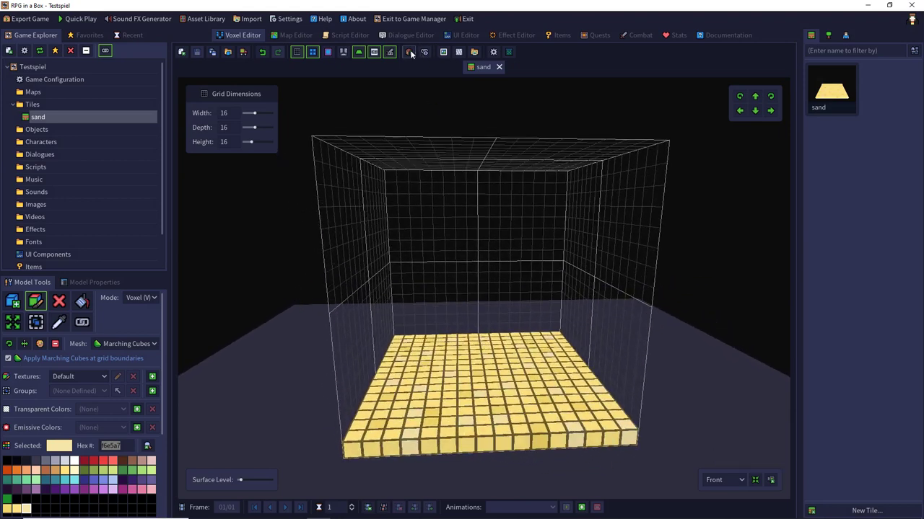
click(408, 52)
right_drag(403, 239, 381, 299)
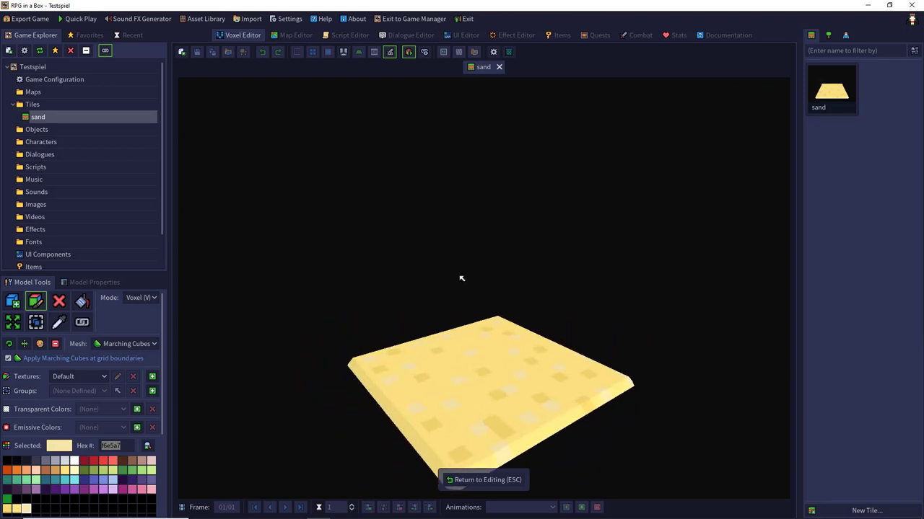
drag(462, 278, 537, 237)
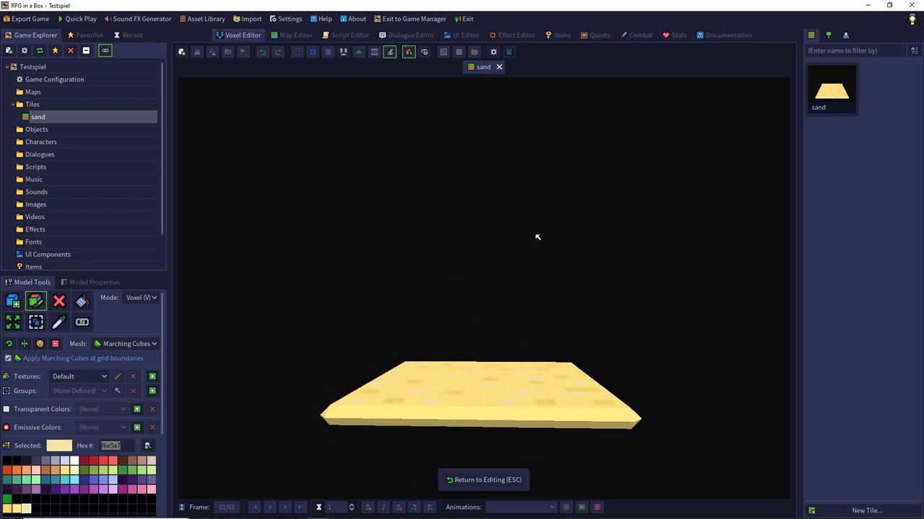
Return to editing and set the tile's Mesh back to Classic
click(476, 480)
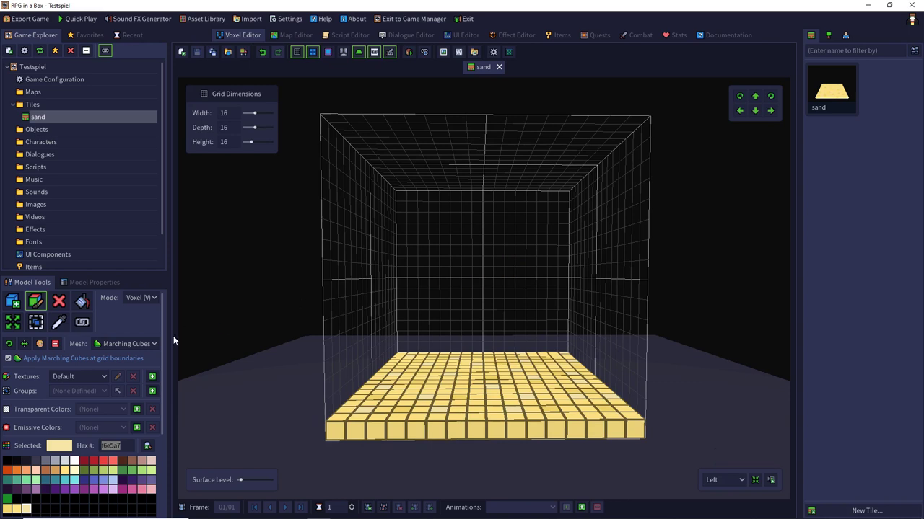
click(104, 344)
click(107, 358)
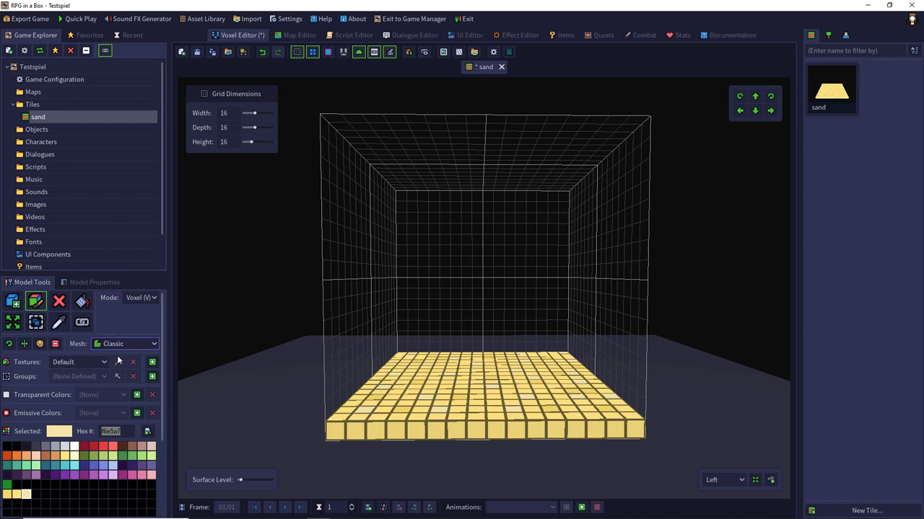
Select the inner floor voxels, leaving out the outer border ring
click(36, 323)
right_drag(377, 336, 390, 352)
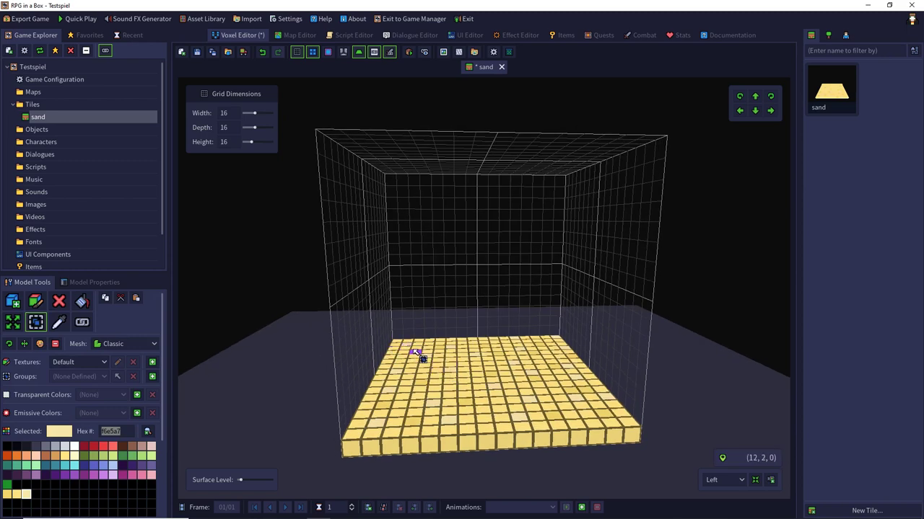
mouse_move(408, 346)
mouse_down()
mouse_move(423, 371)
mouse_move(515, 408)
mouse_move(601, 418)
mouse_up()
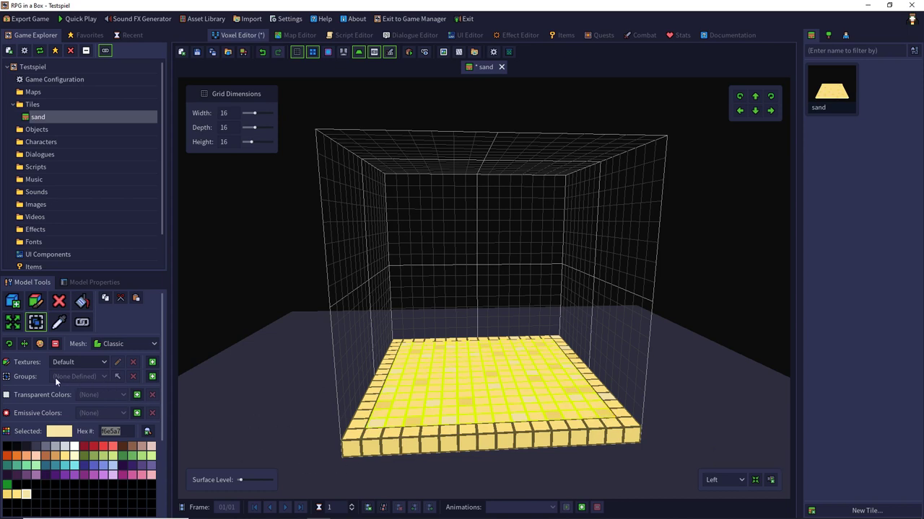
Group the selected voxels as 'mitte' with a Marching Cubes mesh override and save
click(153, 377)
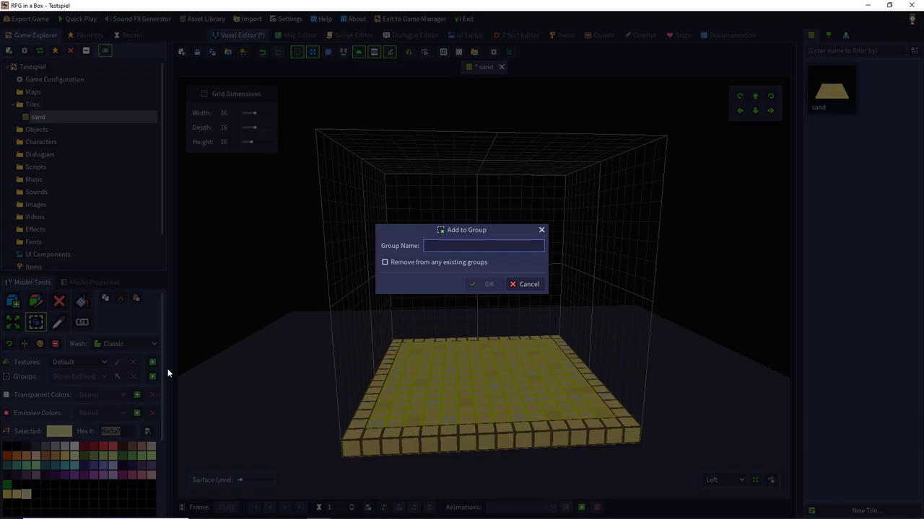
text(mitte)
key(Return)
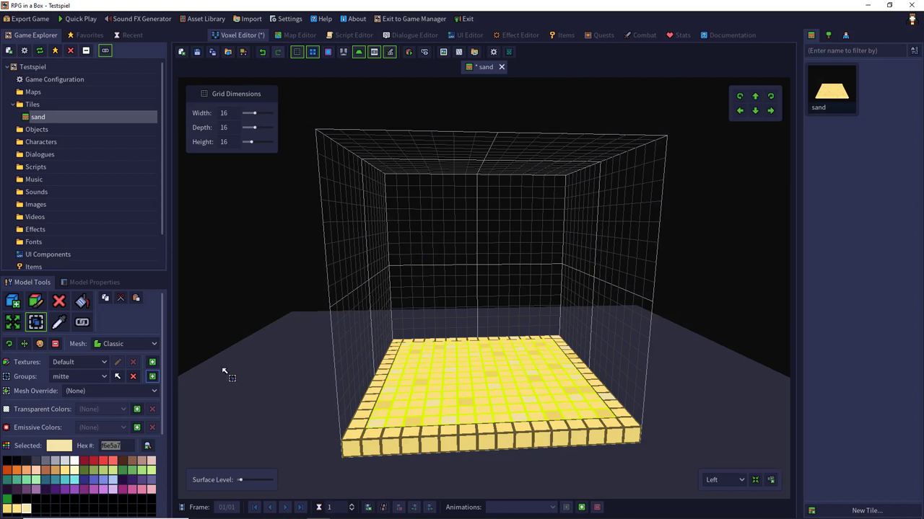
click(84, 390)
click(84, 414)
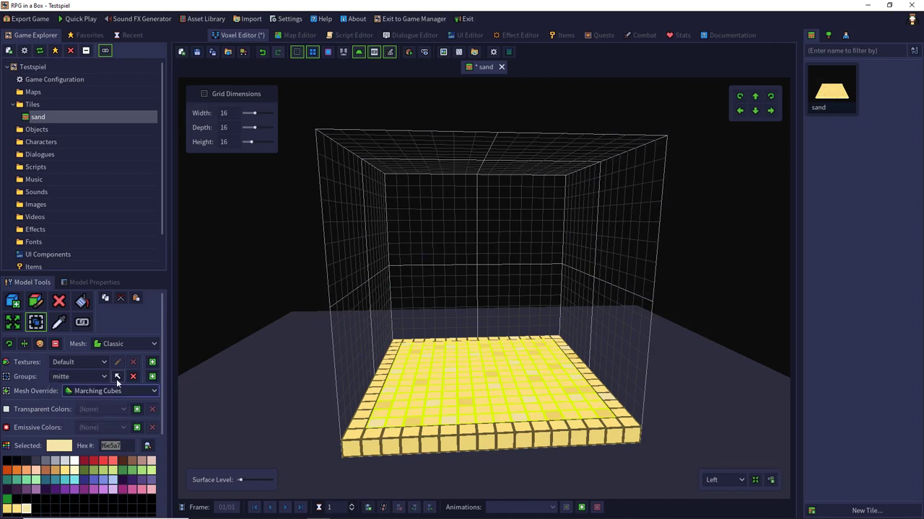
click(197, 51)
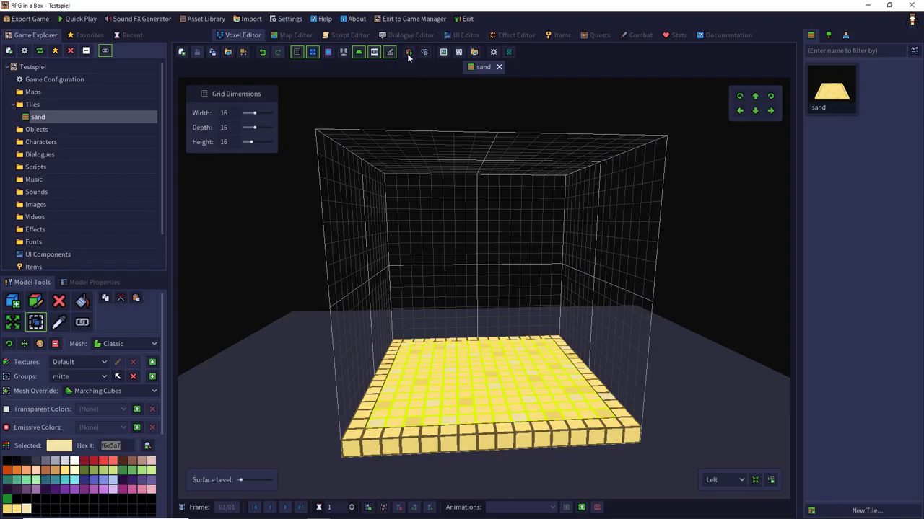
Preview the game mesh from above, showing the smoothed 'mitte' centre inside the blocky border
click(408, 52)
right_drag(412, 132, 365, 189)
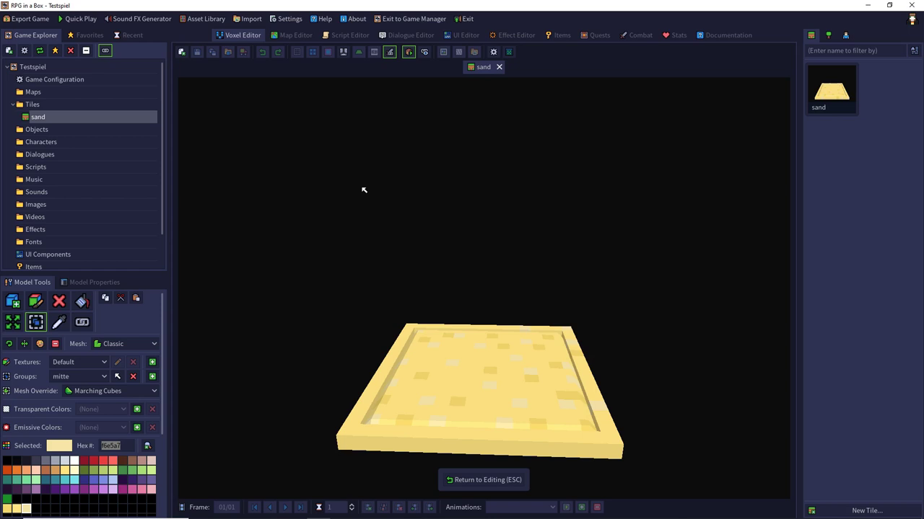
mouse_move(375, 217)
right_down()
mouse_move(419, 279)
mouse_move(406, 299)
mouse_move(382, 254)
mouse_move(383, 200)
right_up()
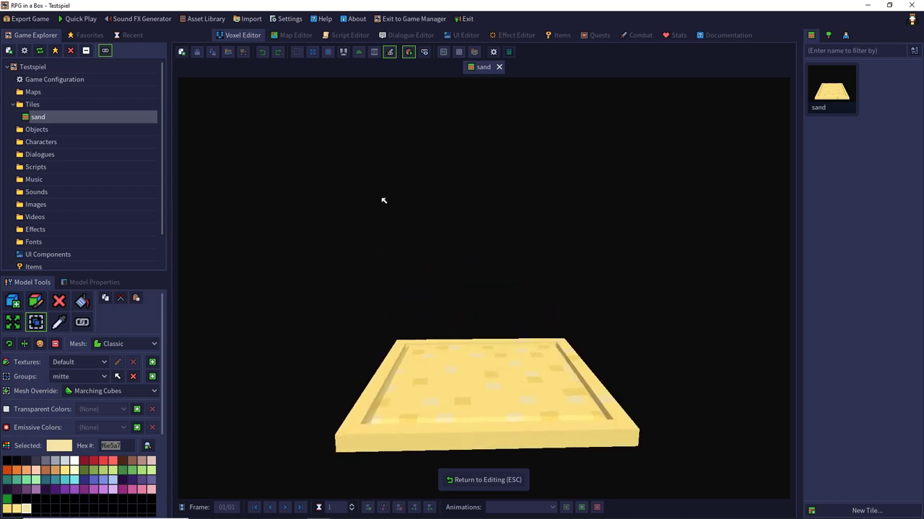